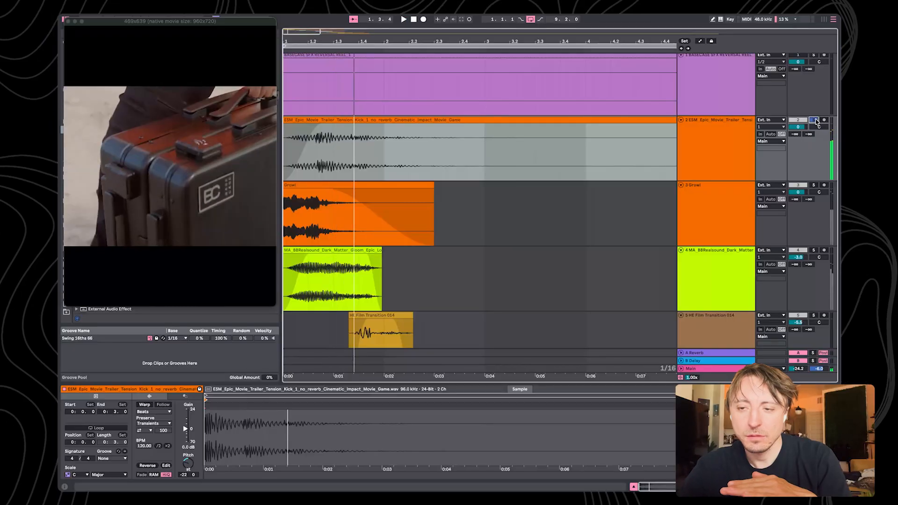
Audition the Growl layer and the Dark Matter layer in solo, and play all the opening layers together
{"action": "left_click", "coordinate": [813, 186]}
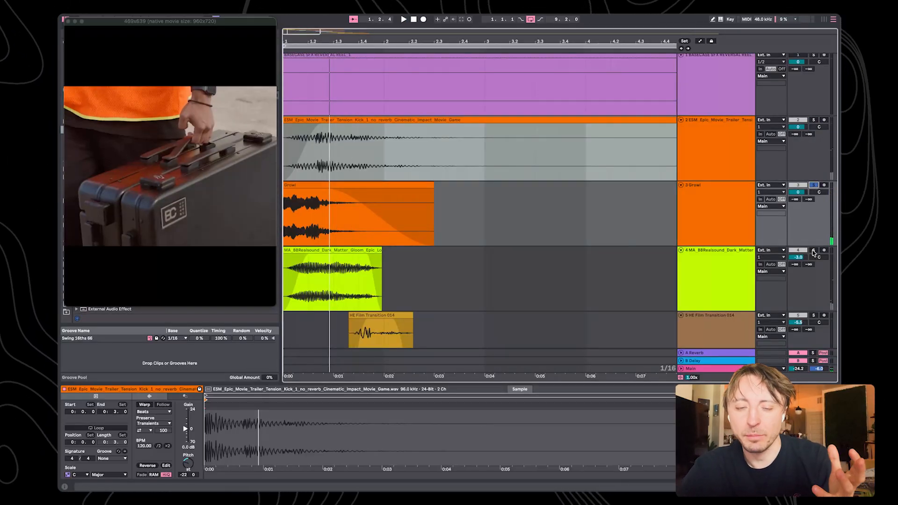
{"action": "left_click", "coordinate": [814, 251]}
{"action": "left_click", "coordinate": [814, 251]}
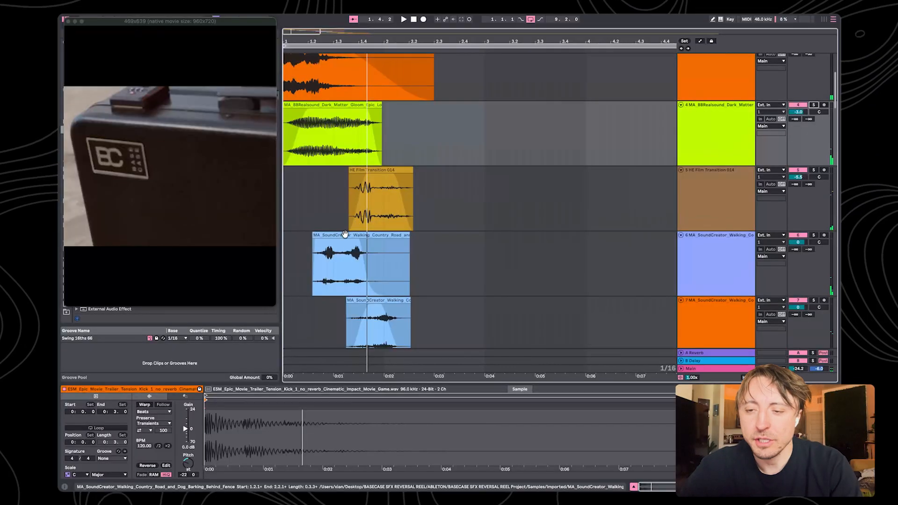
Audition the walking footsteps layer on track 6 and the HE Film Transition 014 layer on track 5, each in solo
{"action": "left_click", "coordinate": [345, 234]}
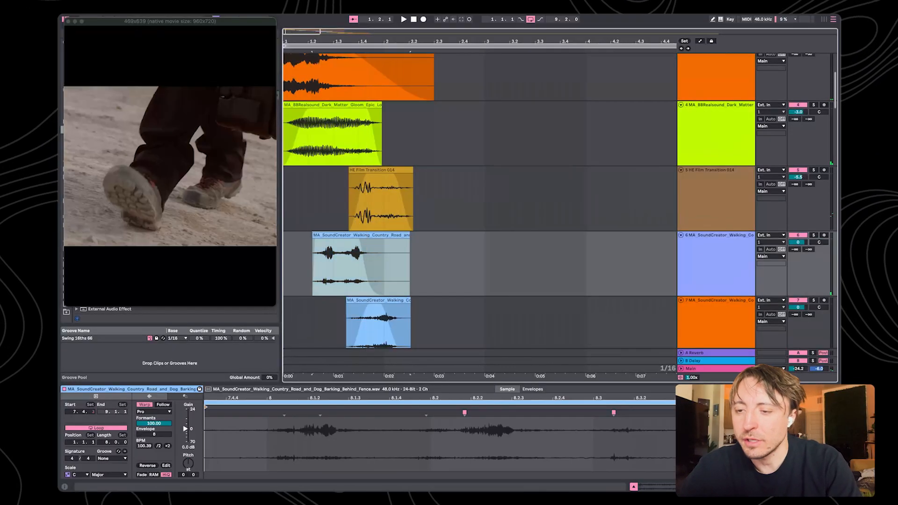
{"action": "left_click", "coordinate": [814, 236]}
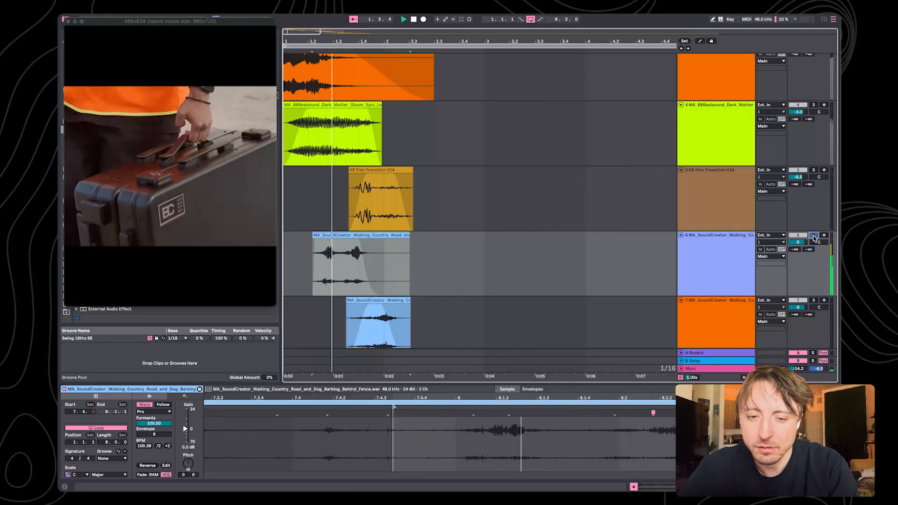
{"action": "left_click", "coordinate": [813, 169]}
{"action": "left_click", "coordinate": [391, 173]}
Audition the second walking layer on track 7 and the MA_Negativist_DeepTransitionMovements_6 layer on track 8, each in solo
{"action": "scroll", "coordinate": [392, 174], "scroll_direction": "down", "scroll_amount": 1}
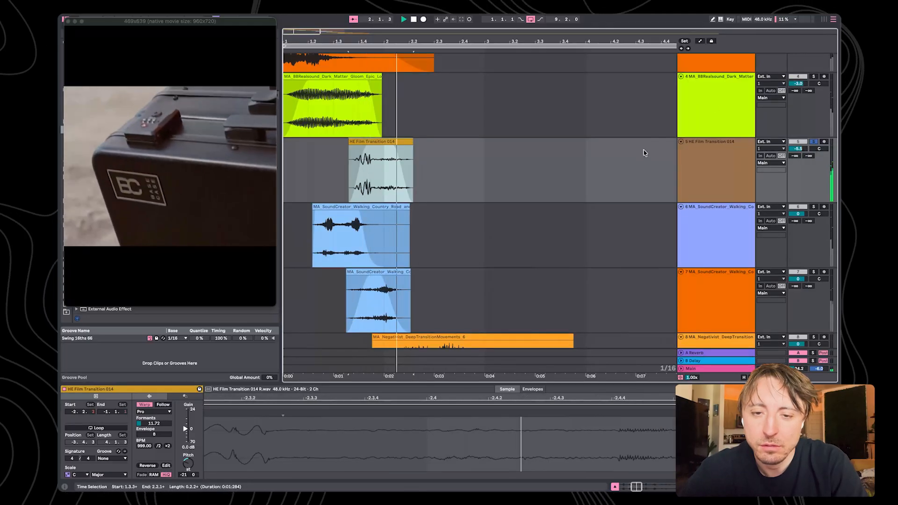
{"action": "scroll", "coordinate": [643, 150], "scroll_direction": "down", "scroll_amount": 1}
{"action": "left_click", "coordinate": [813, 229]}
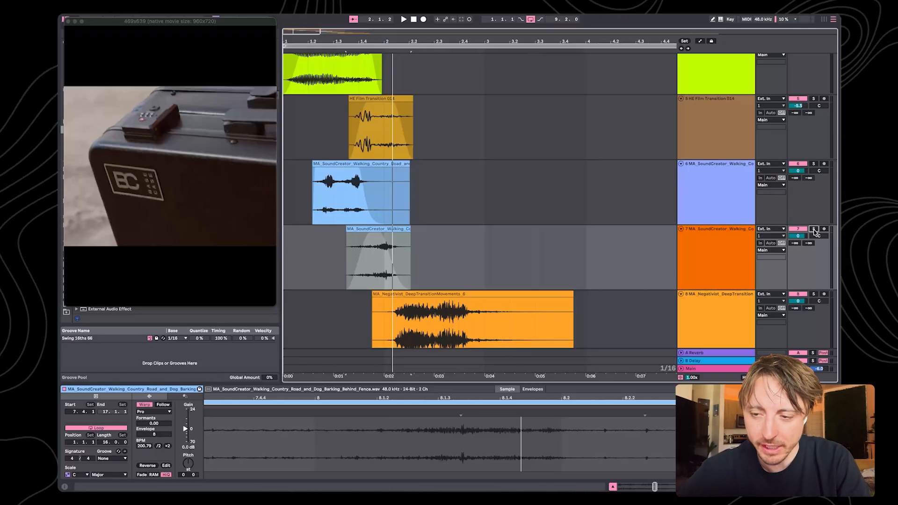
{"action": "scroll", "coordinate": [813, 230], "scroll_direction": "down", "scroll_amount": 1}
{"action": "left_click", "coordinate": [815, 243]}
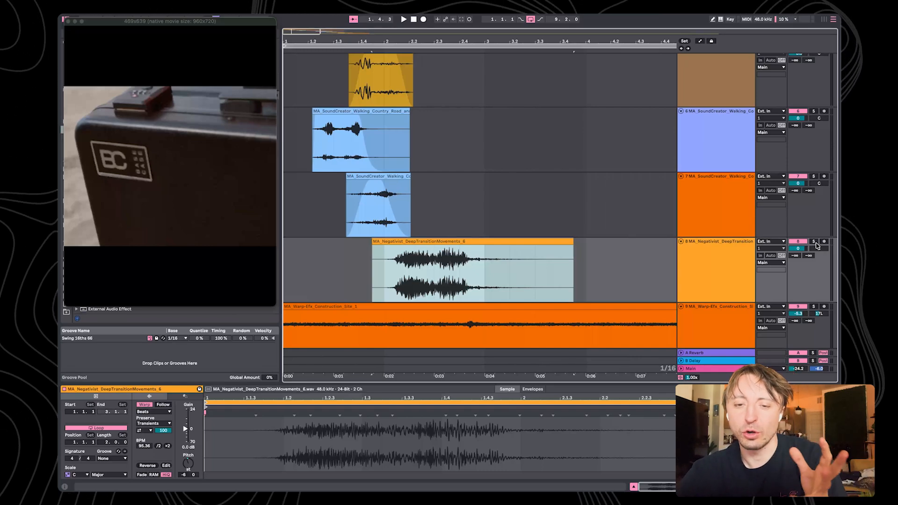
{"action": "key", "text": "space"}
{"action": "left_click", "coordinate": [813, 241]}
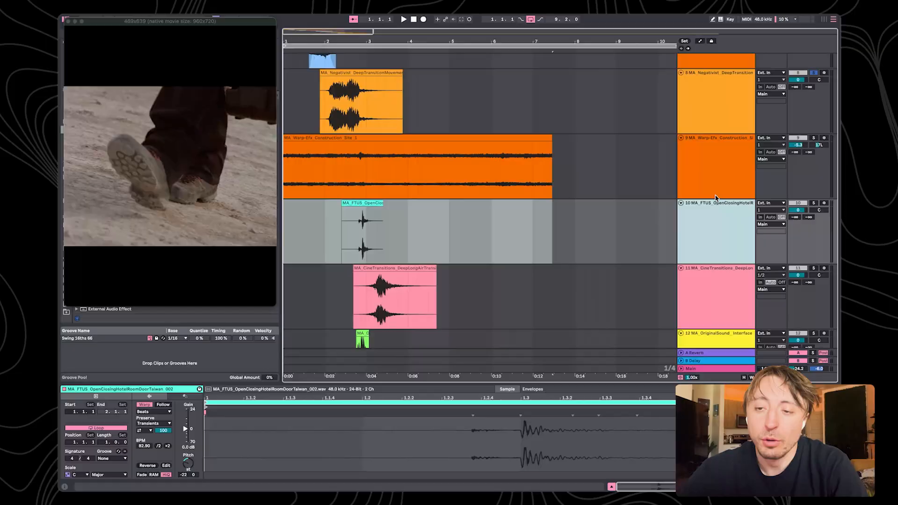
Inspect the Infiltrator plug-in on the MA_Warp-Efx_Construction_Site_1 track and audition that ambience layer in solo
{"action": "left_click", "coordinate": [456, 190]}
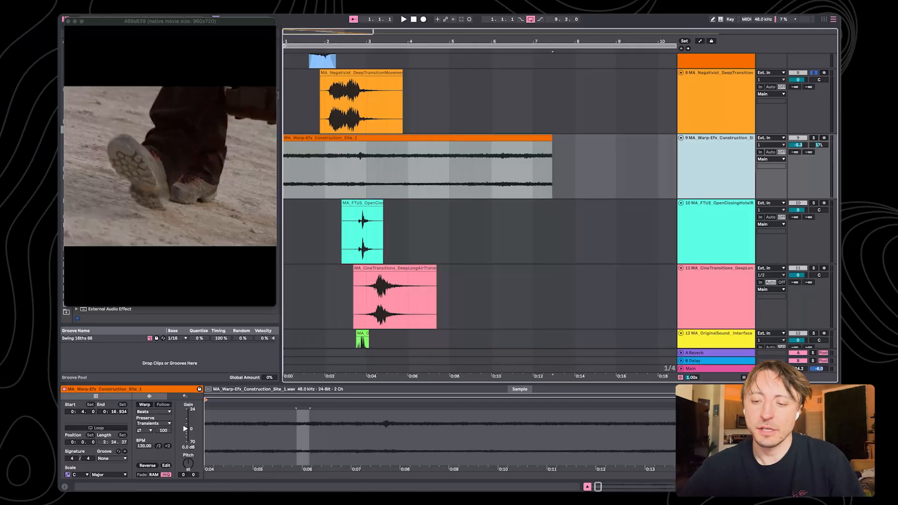
{"action": "key", "text": "shift+Tab"}
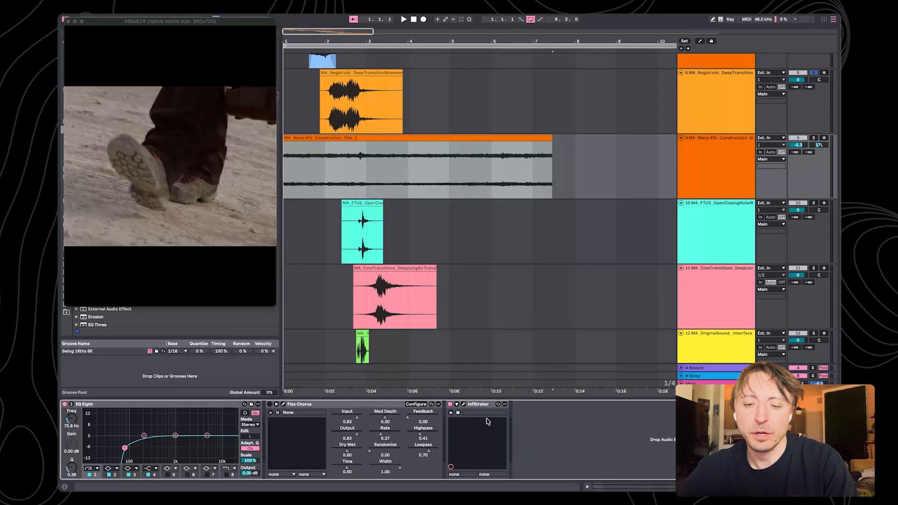
{"action": "left_click", "coordinate": [464, 405]}
{"action": "left_click", "coordinate": [387, 331]}
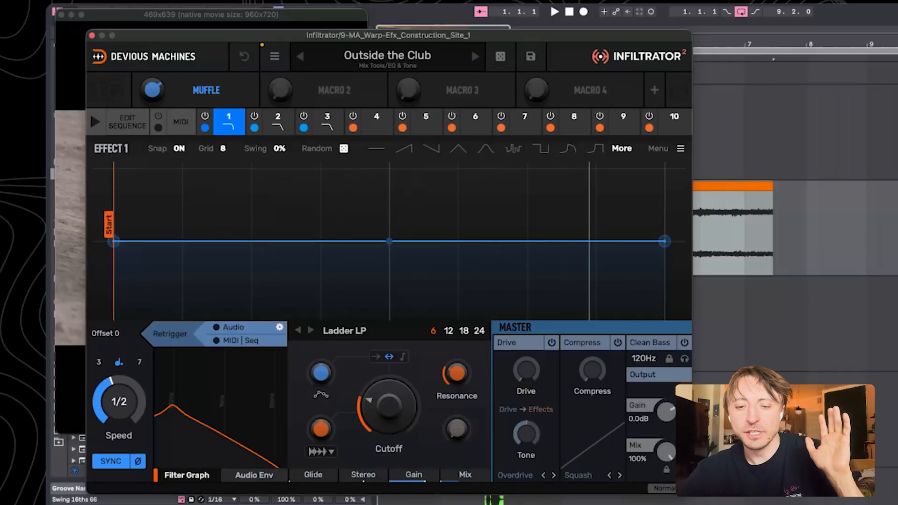
{"action": "left_click", "coordinate": [812, 140]}
{"action": "key", "text": "space"}
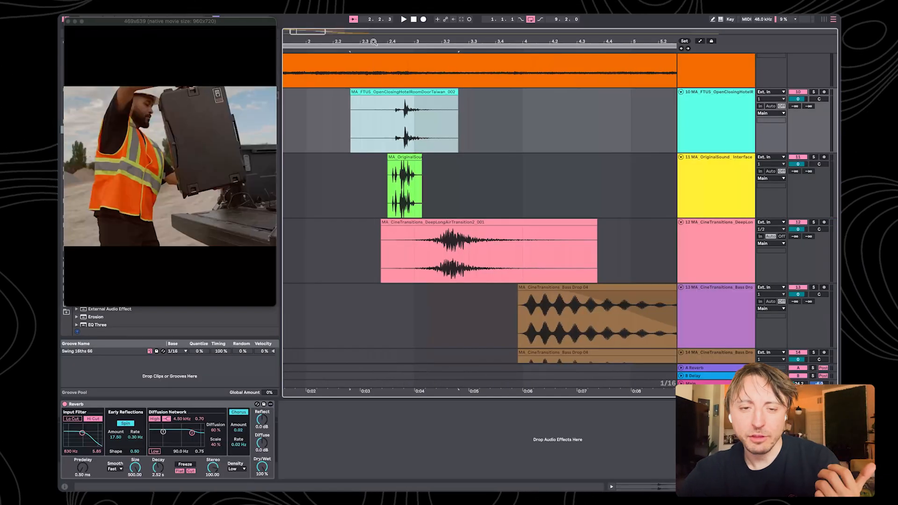
Audition the MA_FTUS_OpenClosingHotelRoomDoorTaiwan_002 door layer in solo, playing from just before its transient at 2.4.2
{"action": "left_click", "coordinate": [393, 128]}
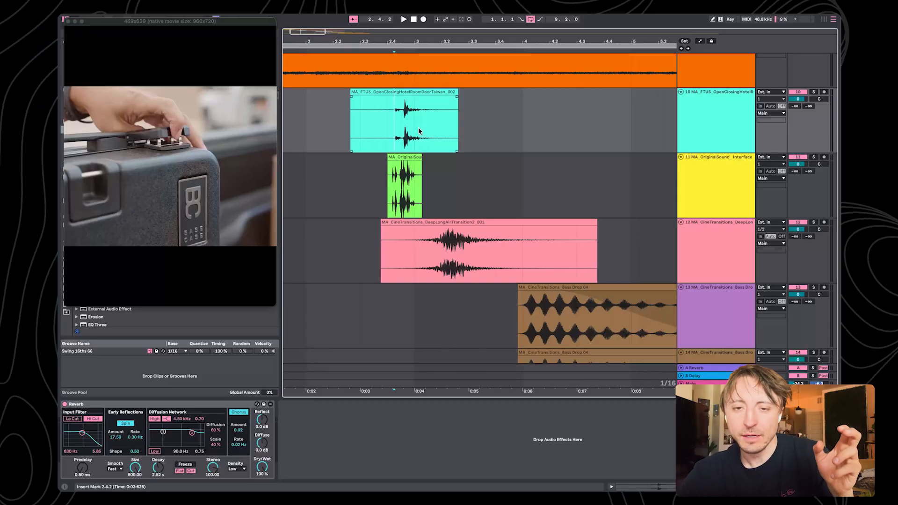
{"action": "key", "text": "space"}
{"action": "left_click", "coordinate": [816, 92]}
{"action": "key", "text": "space"}
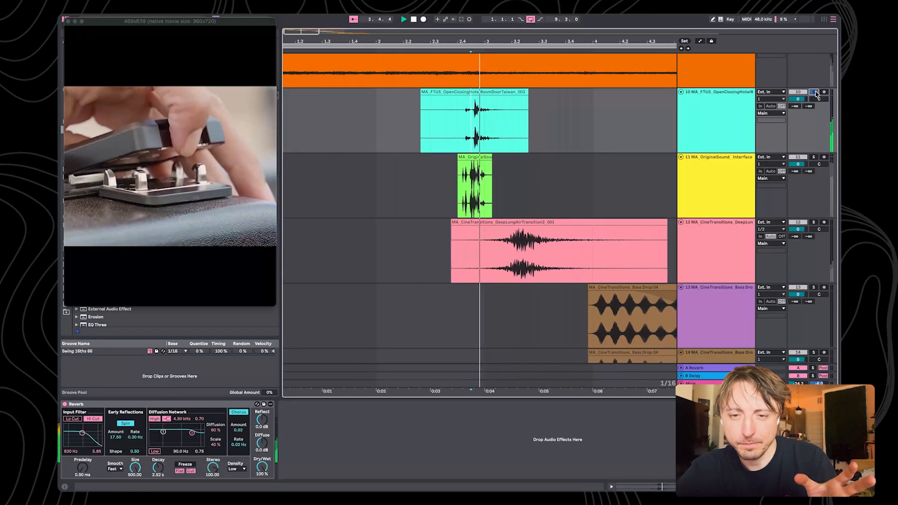
{"action": "key", "text": "space"}
Audition the MA_OriginalSound Interface layer in solo, and play the case-latch section with all tracks active
{"action": "left_click", "coordinate": [812, 165]}
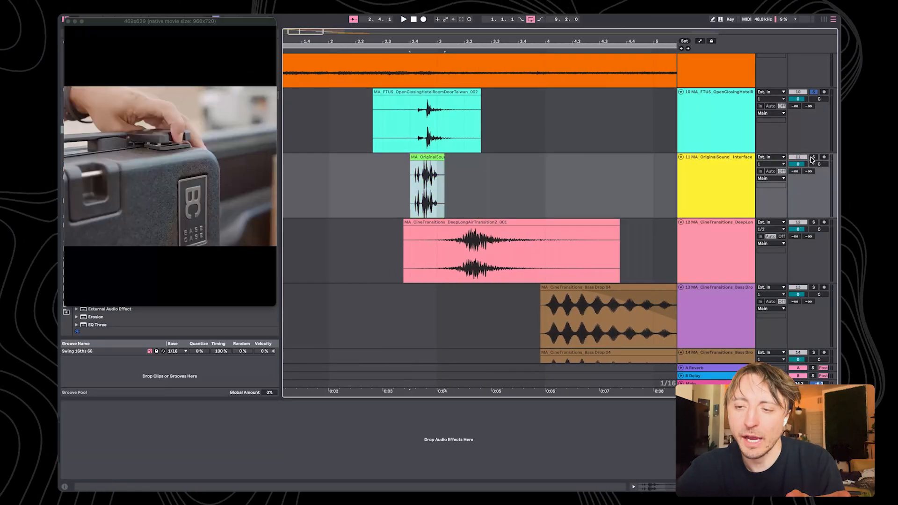
{"action": "left_click_drag", "start_coordinate": [423, 39], "coordinate": [420, 187]}
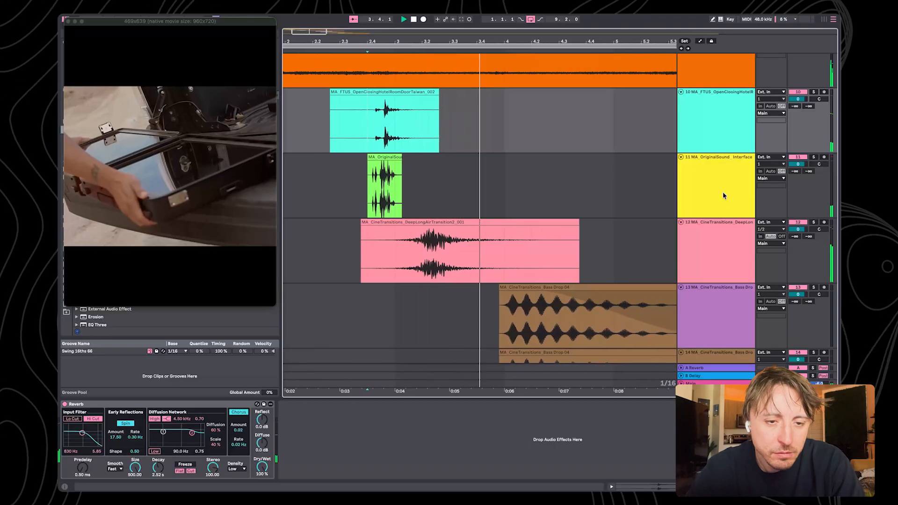
{"action": "key", "text": "space"}
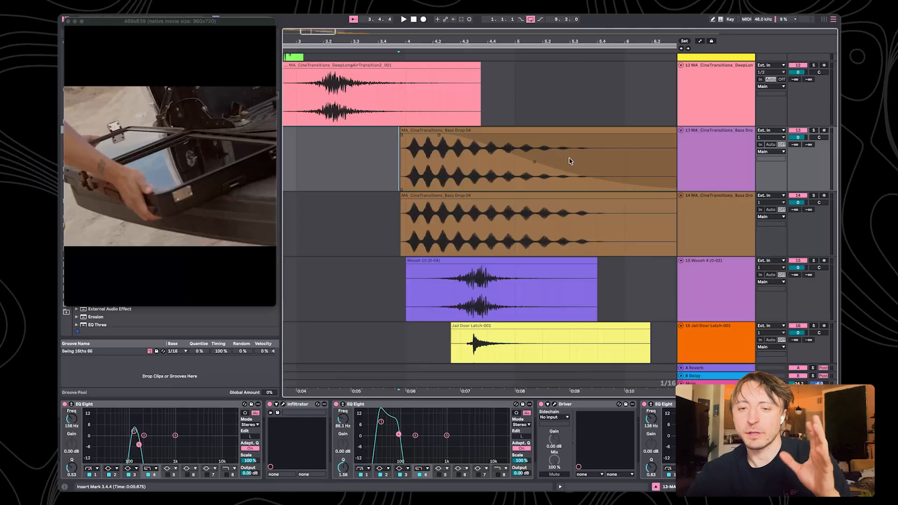
Audition the Bass Drop 04 layer on track 13 in solo, including with more distortion in its Driver plug-in
{"action": "left_click", "coordinate": [583, 214]}
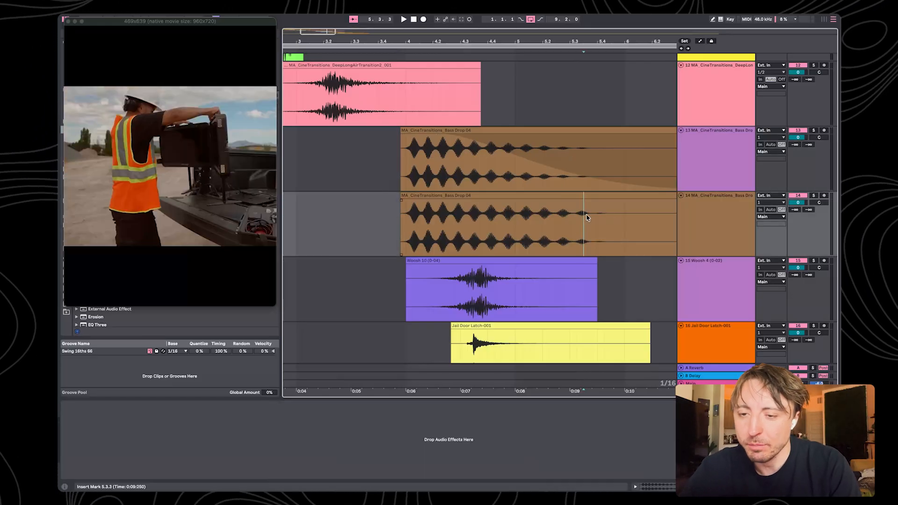
{"action": "left_click", "coordinate": [427, 195]}
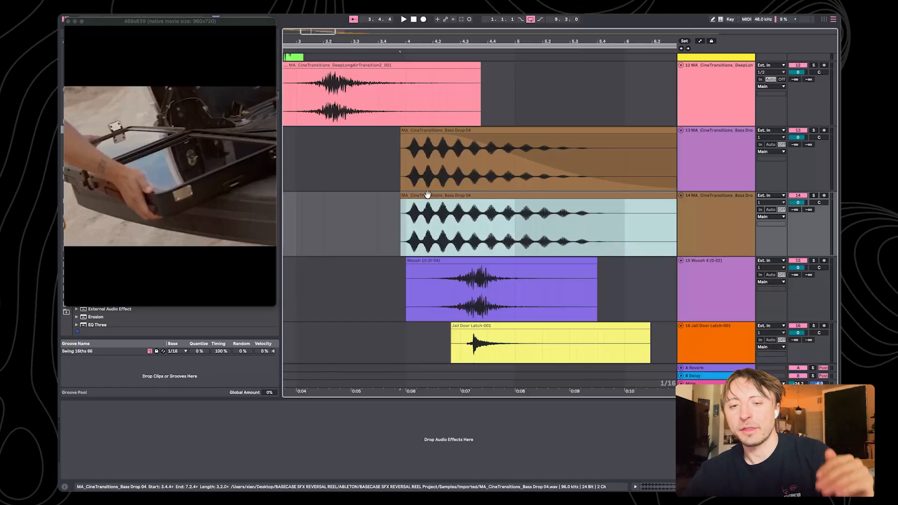
{"action": "left_click", "coordinate": [424, 130]}
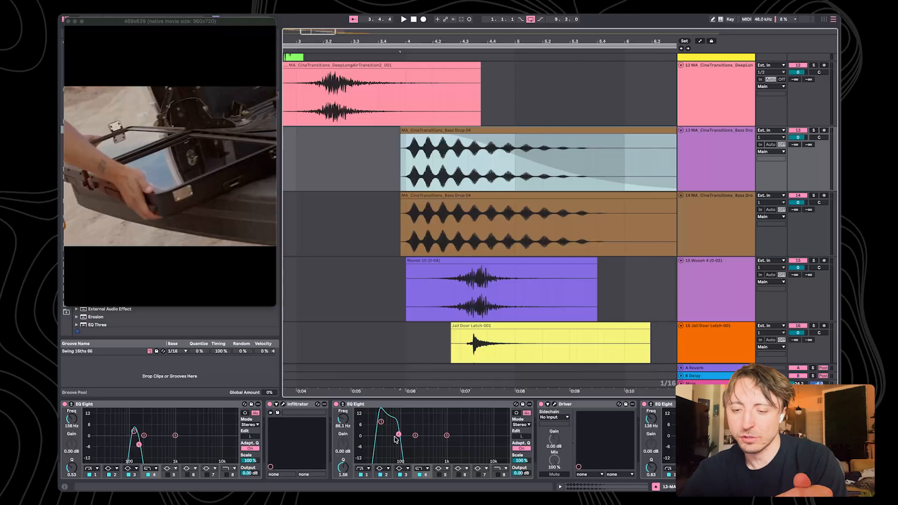
{"action": "left_click", "coordinate": [813, 131]}
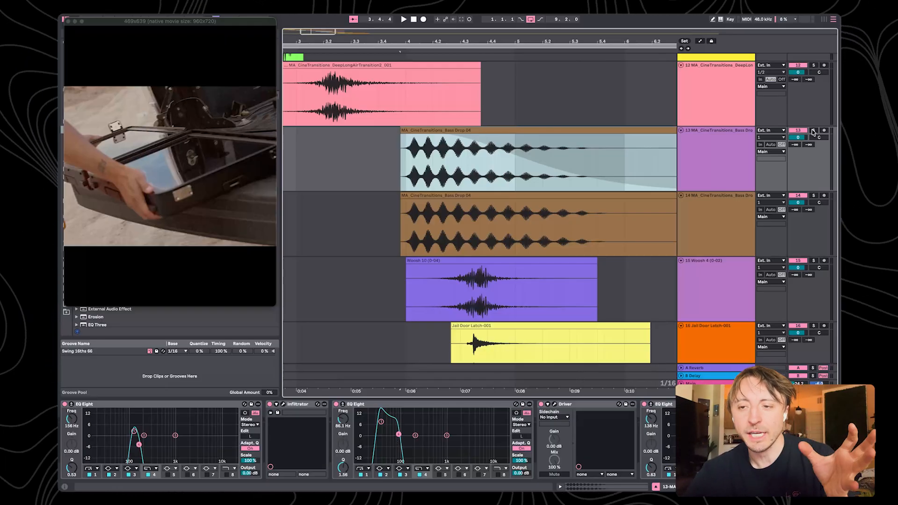
{"action": "key", "text": "space"}
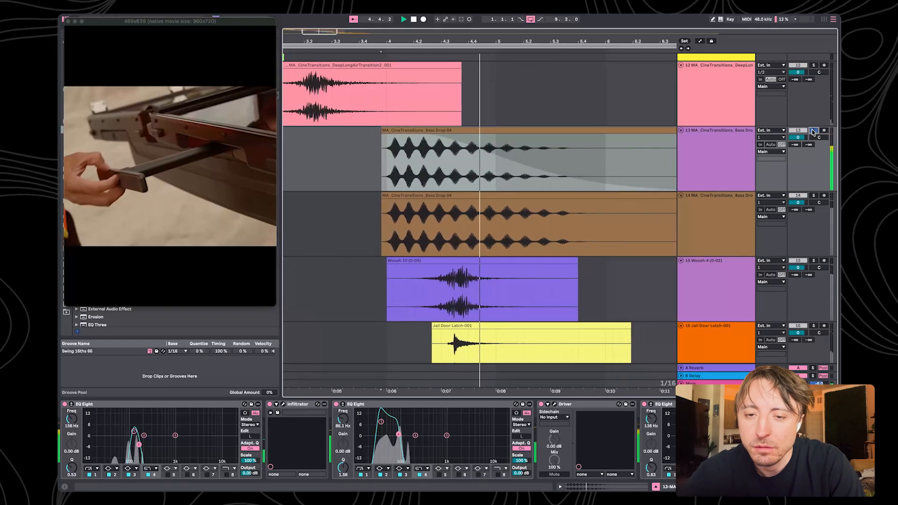
{"action": "key", "text": "space"}
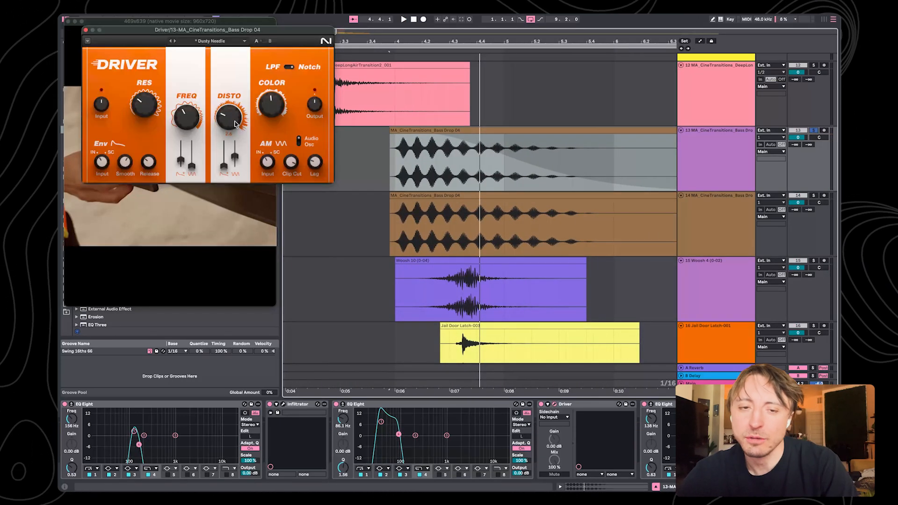
{"action": "key", "text": "space"}
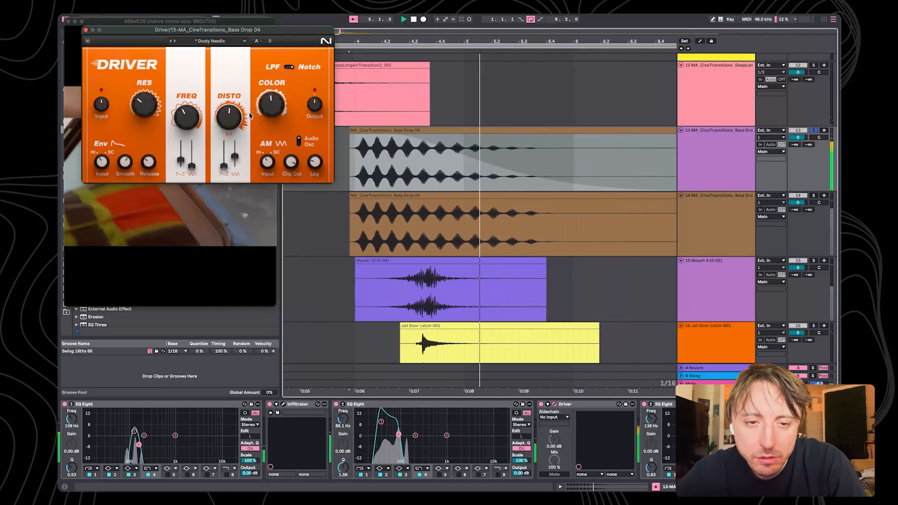
Audition the duplicate Bass Drop 04 on track 14 and the Woosh 10 layer on track 15, each in solo
{"action": "left_click", "coordinate": [813, 196]}
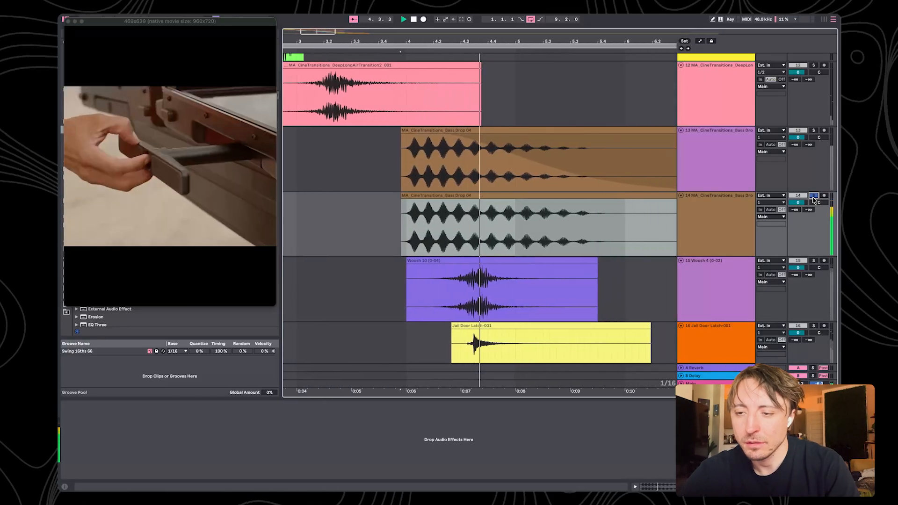
{"action": "left_click", "coordinate": [813, 196]}
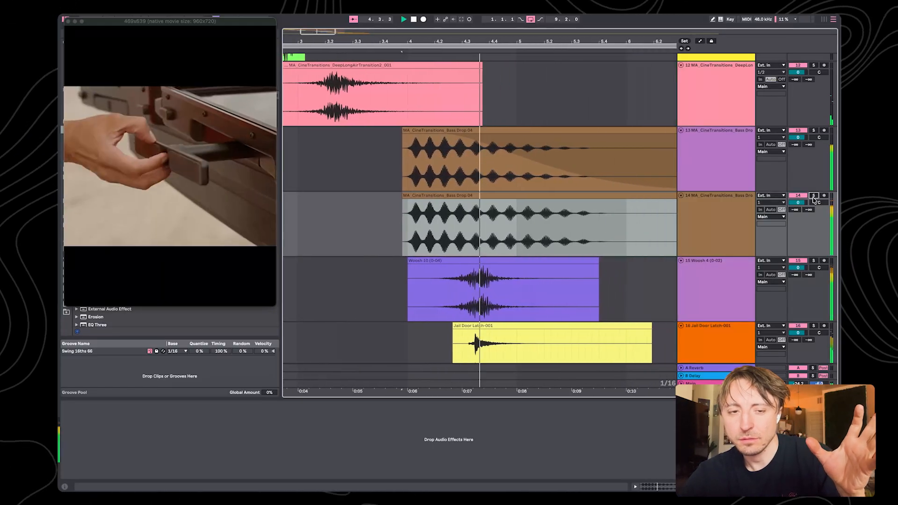
{"action": "scroll", "coordinate": [399, 158], "scroll_direction": "down", "scroll_amount": 3}
{"action": "left_click", "coordinate": [398, 158]}
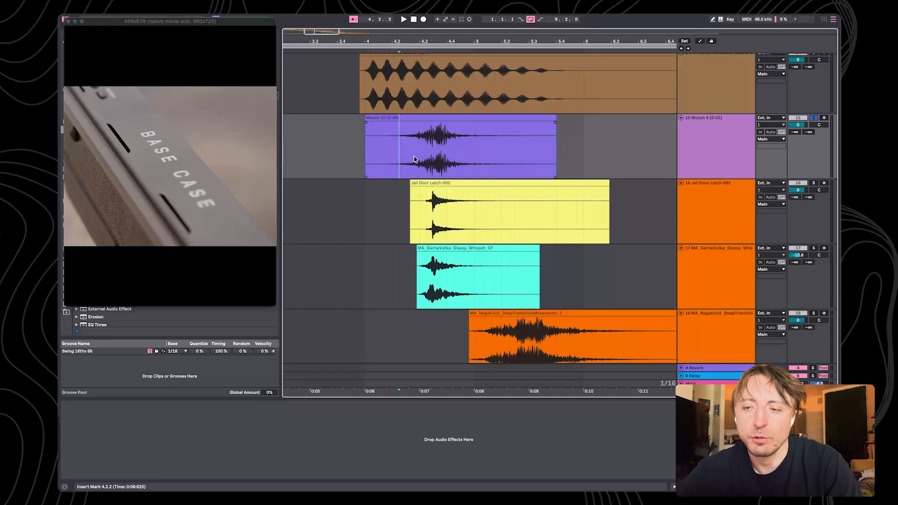
{"action": "key", "text": "space"}
Audition the Jail Door Latch-001 layer and the MA_GarnaVutka_Glassy_Whoosh_07 layer in solo, and release the solo
{"action": "left_click", "coordinate": [448, 184]}
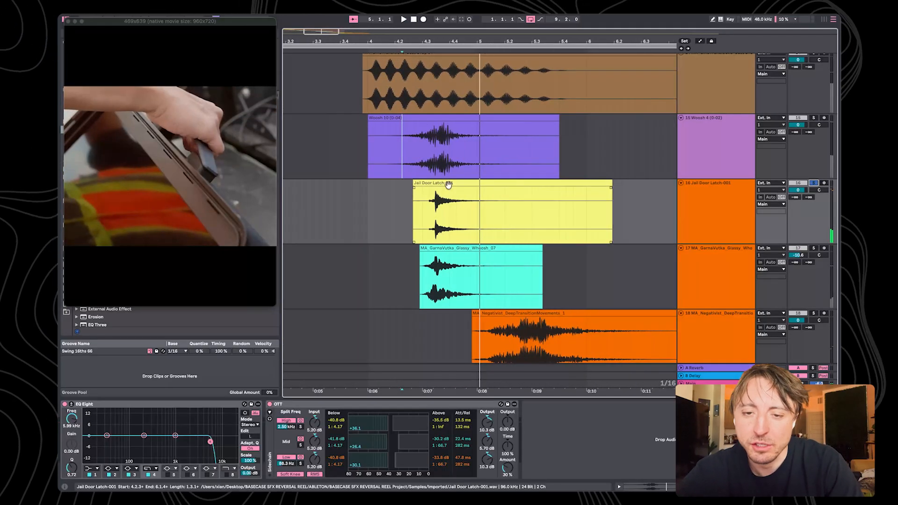
{"action": "left_click", "coordinate": [448, 184]}
{"action": "key", "text": "space"}
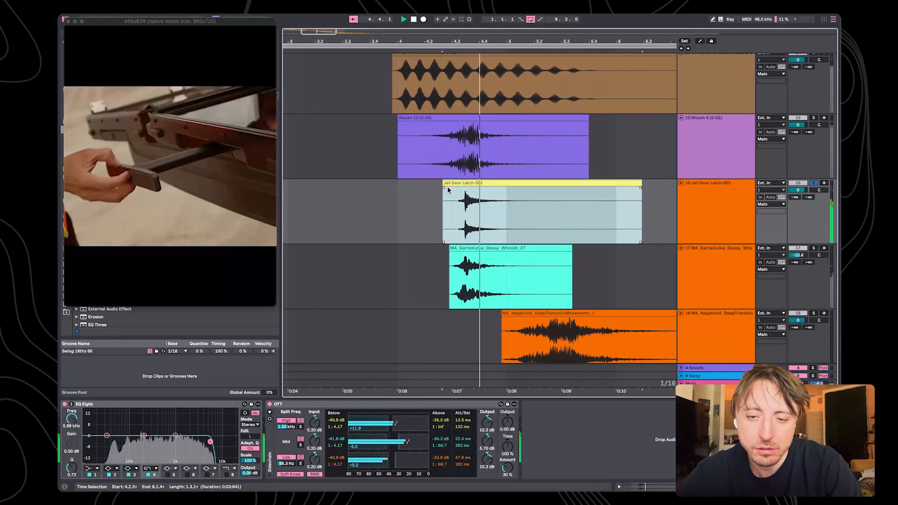
{"action": "left_click", "coordinate": [813, 248]}
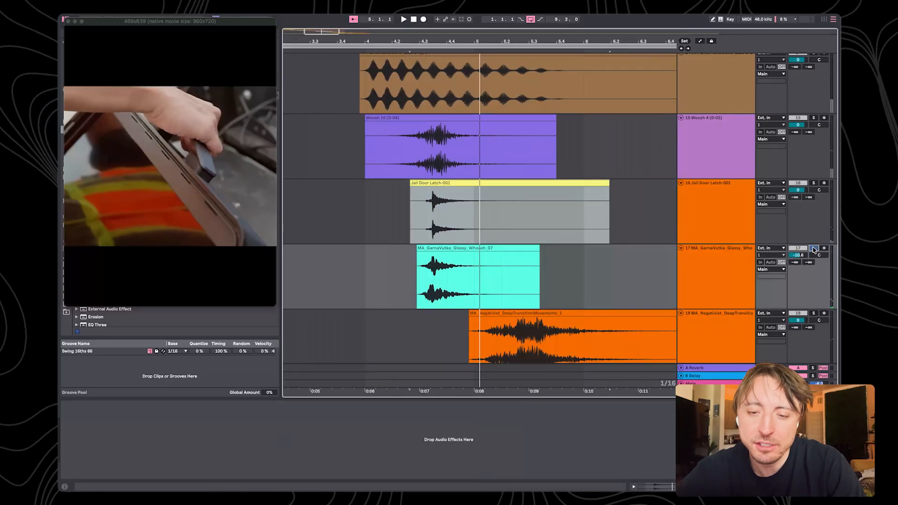
{"action": "left_click", "coordinate": [547, 288]}
{"action": "key", "text": "space"}
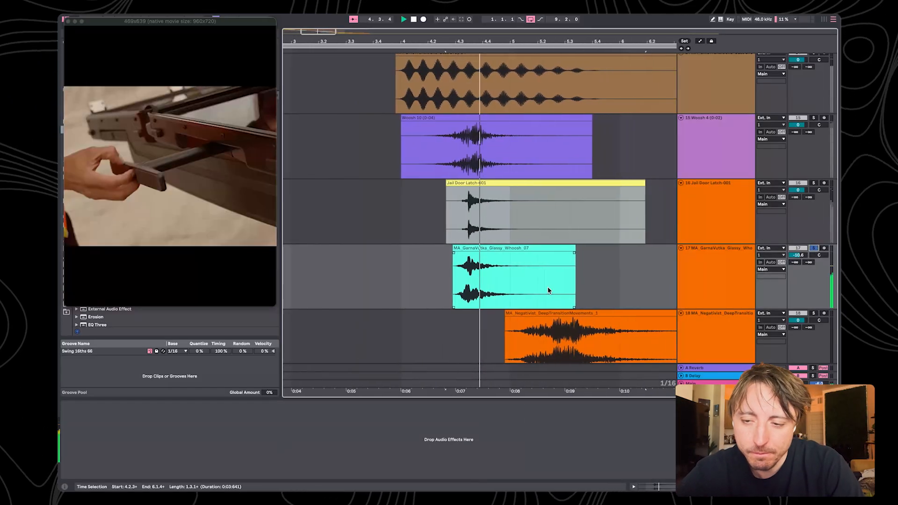
{"action": "left_click", "coordinate": [421, 148]}
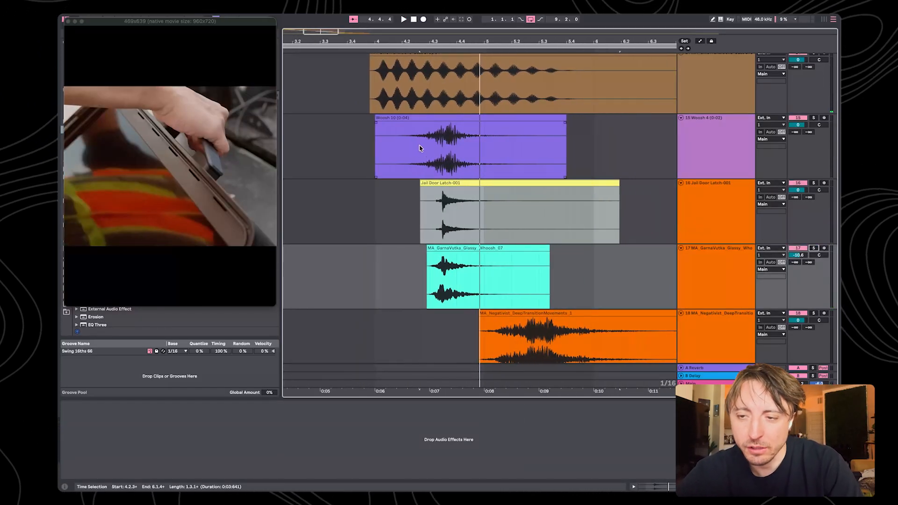
Select the MA_Negativist_DeepTransitionMovements_1 clip on track 18 and audition it in solo
{"action": "scroll", "coordinate": [419, 150], "scroll_direction": "down", "scroll_amount": 5}
{"action": "left_click", "coordinate": [417, 160]}
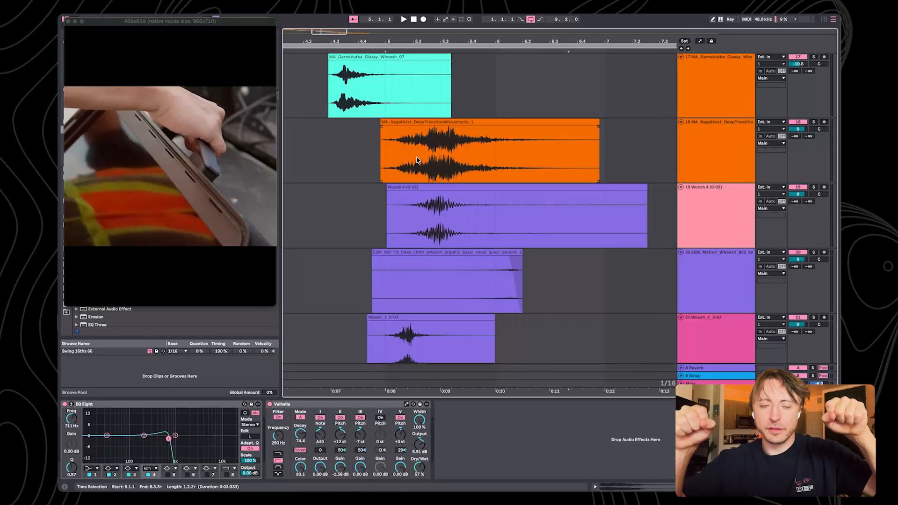
{"action": "left_click", "coordinate": [401, 122]}
{"action": "scroll", "coordinate": [401, 123], "scroll_direction": "down", "scroll_amount": 2}
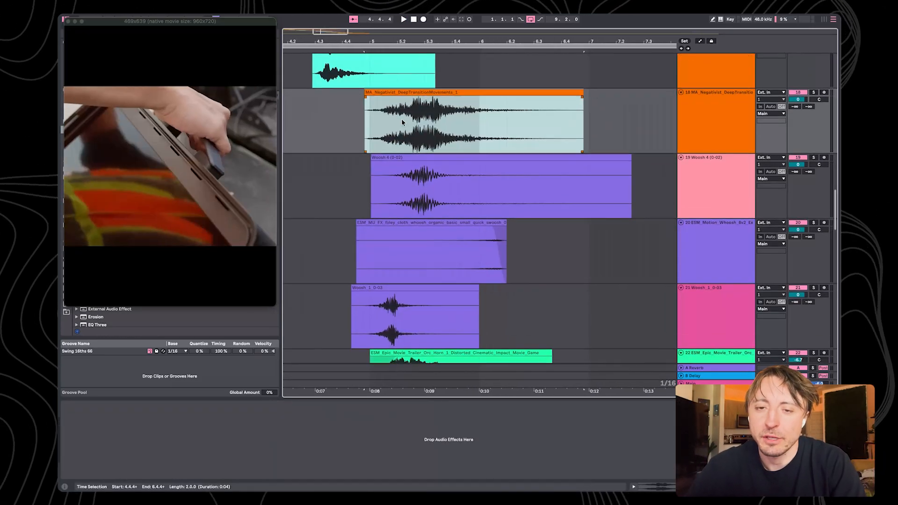
{"action": "left_click", "coordinate": [814, 92]}
{"action": "key", "text": "space"}
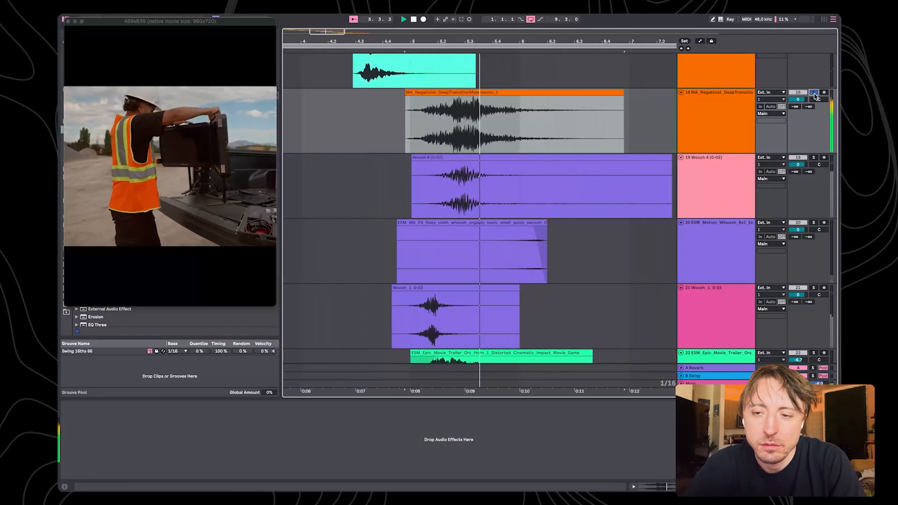
{"action": "key", "text": "space"}
Audition the Woosh 4 layer on track 19 and the Woosh_1 layer on track 21, each in solo
{"action": "left_click", "coordinate": [814, 158]}
{"action": "key", "text": "space"}
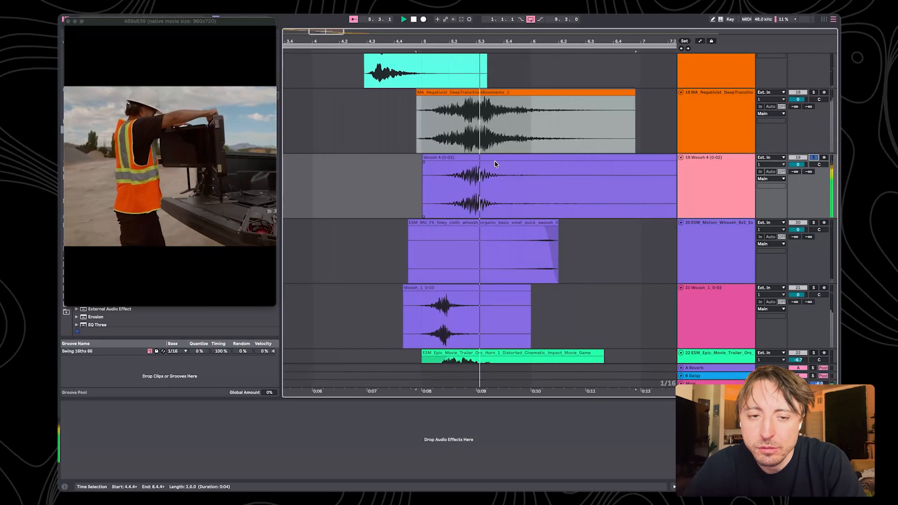
{"action": "key", "text": "space"}
{"action": "left_click", "coordinate": [451, 288]}
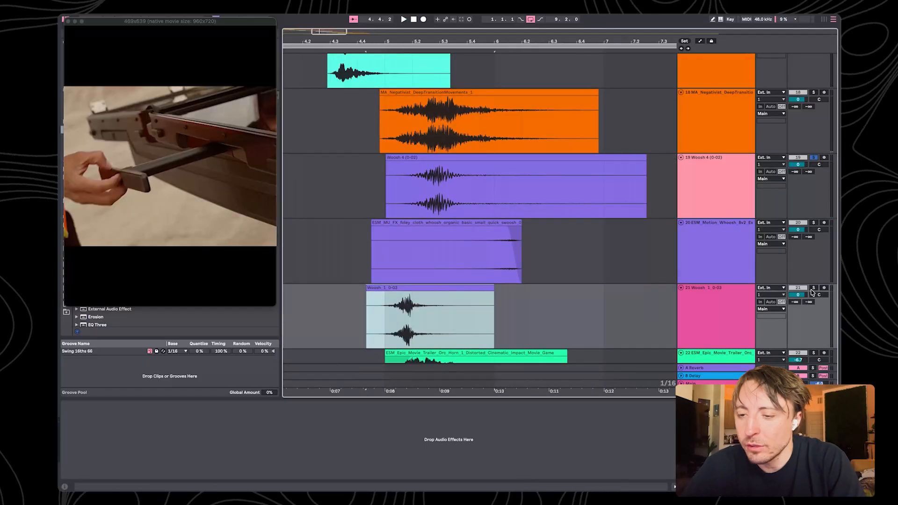
{"action": "left_click", "coordinate": [813, 288]}
{"action": "key", "text": "space"}
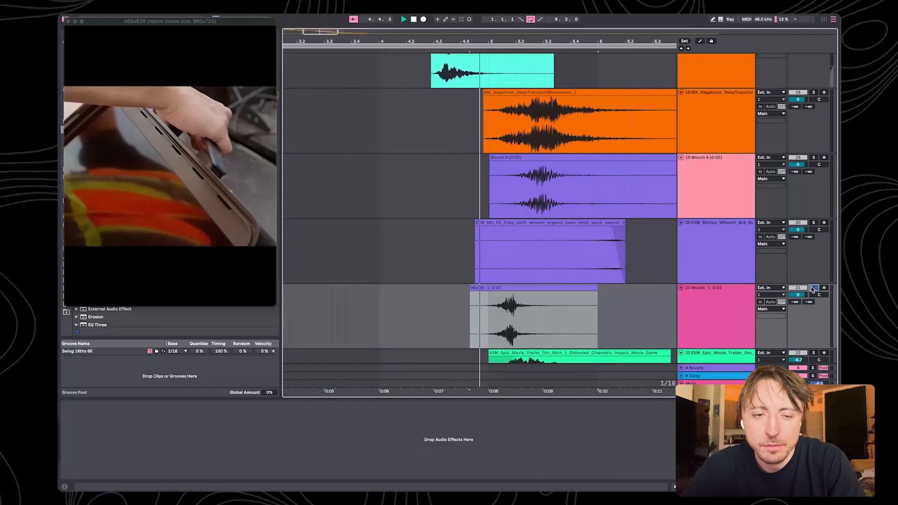
{"action": "scroll", "coordinate": [433, 261], "scroll_direction": "down", "scroll_amount": 4}
Select the ESM Epic Movie Trailer Orc Horn clip on track 22, audition it in solo, and release the solo
{"action": "left_click", "coordinate": [433, 261]}
{"action": "left_click", "coordinate": [433, 261]}
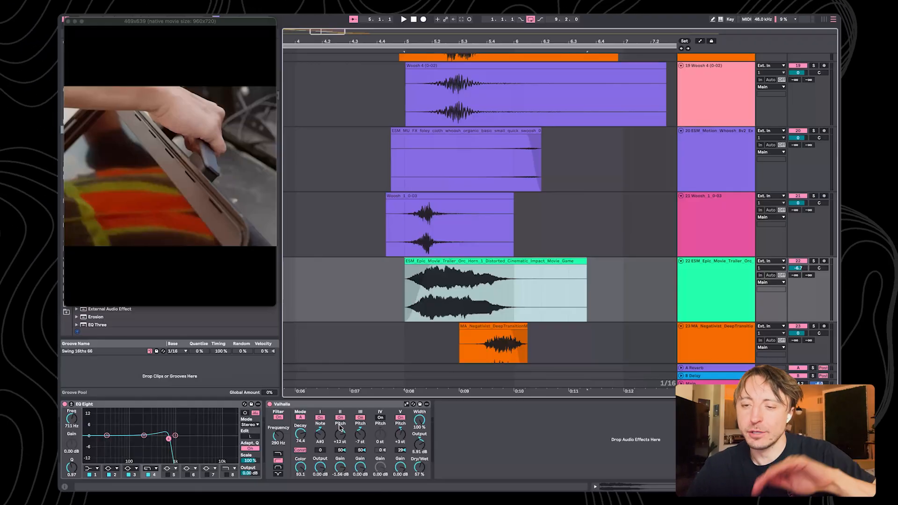
{"action": "left_click", "coordinate": [813, 261]}
{"action": "key", "text": "space"}
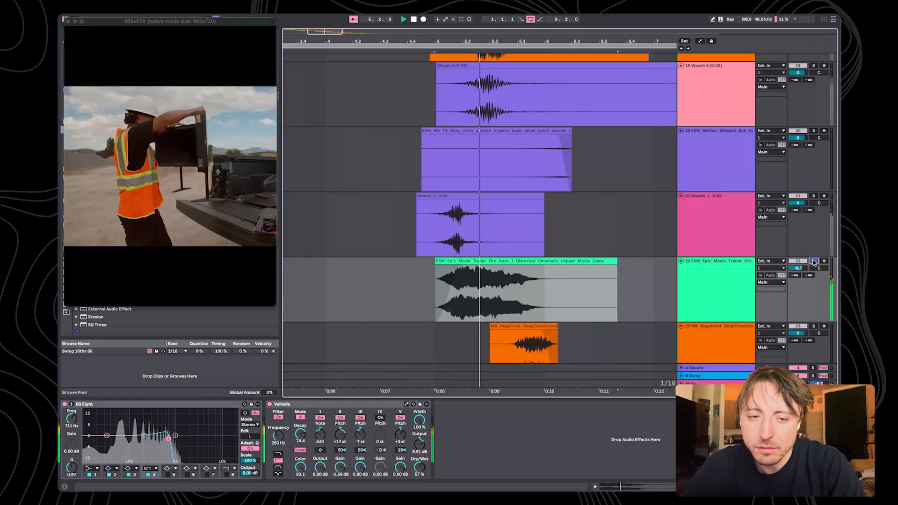
{"action": "scroll", "coordinate": [835, 251], "scroll_direction": "down", "scroll_amount": 3}
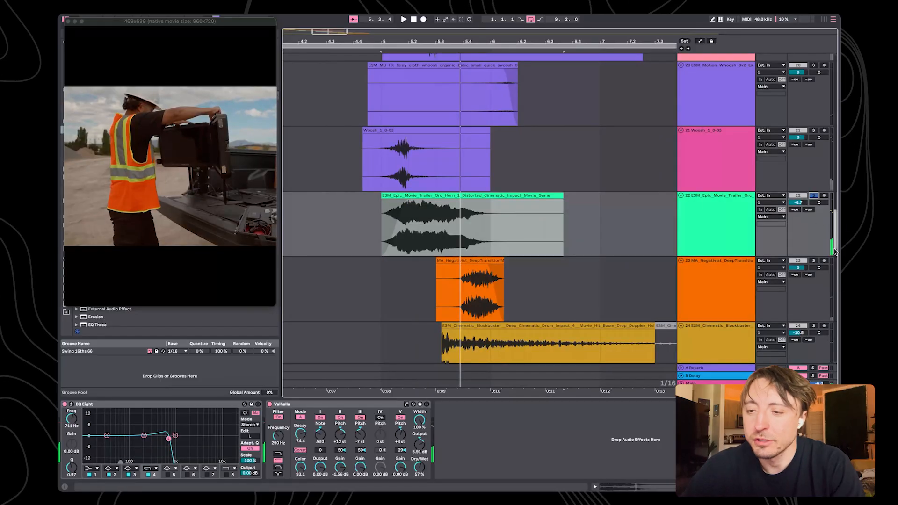
{"action": "left_click", "coordinate": [813, 195]}
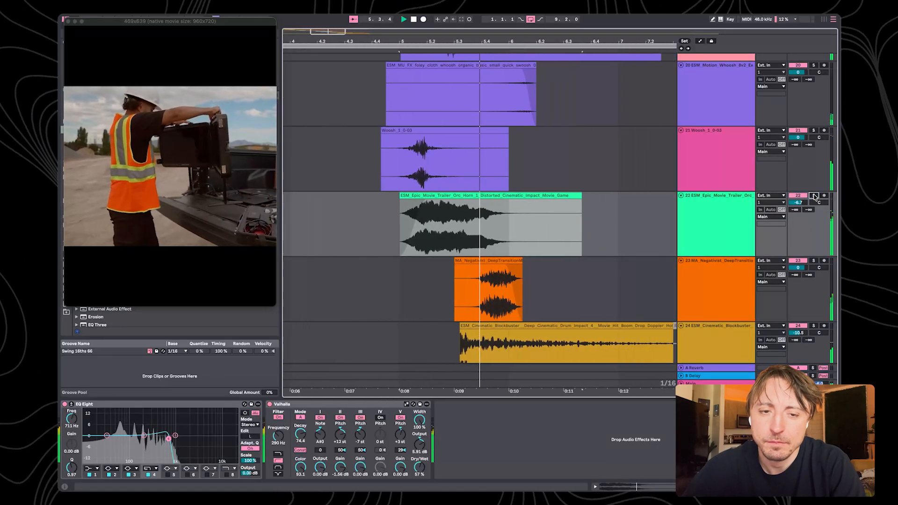
Audition the ESM Cinematic Blockbuster drum impact on track 24 and the MA_Negativist transition on track 23, each in solo
{"action": "scroll", "coordinate": [508, 274], "scroll_direction": "down", "scroll_amount": 3}
{"action": "left_click", "coordinate": [508, 275]}
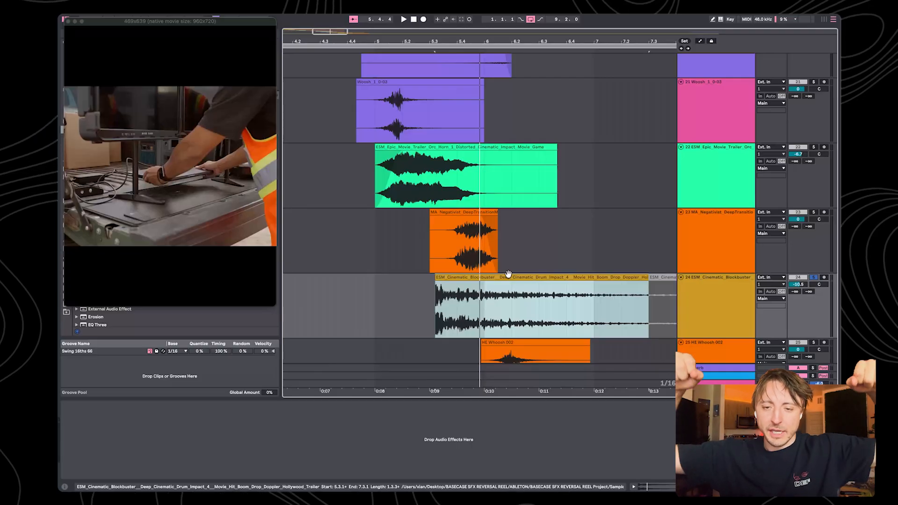
{"action": "scroll", "coordinate": [509, 274], "scroll_direction": "left", "scroll_amount": 2}
{"action": "scroll", "coordinate": [509, 274], "scroll_direction": "right", "scroll_amount": 3}
{"action": "left_click", "coordinate": [442, 238]}
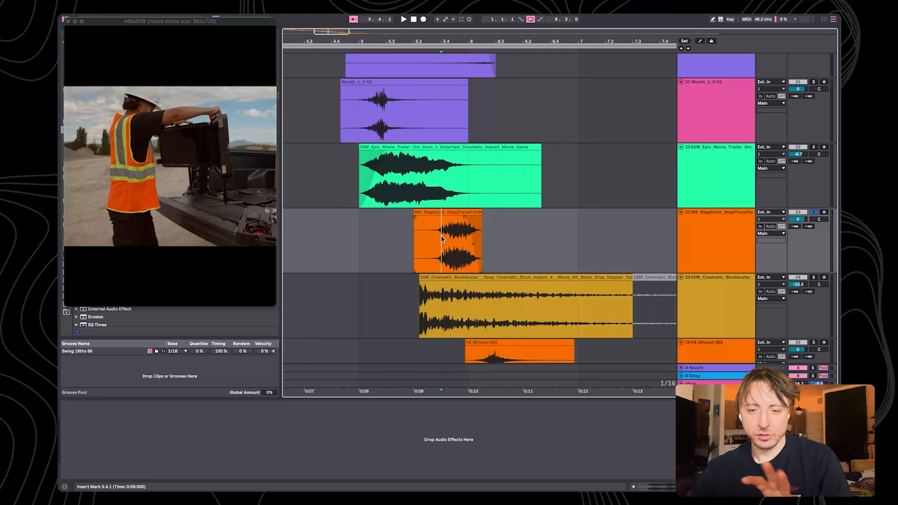
{"action": "scroll", "coordinate": [441, 239], "scroll_direction": "left", "scroll_amount": 1}
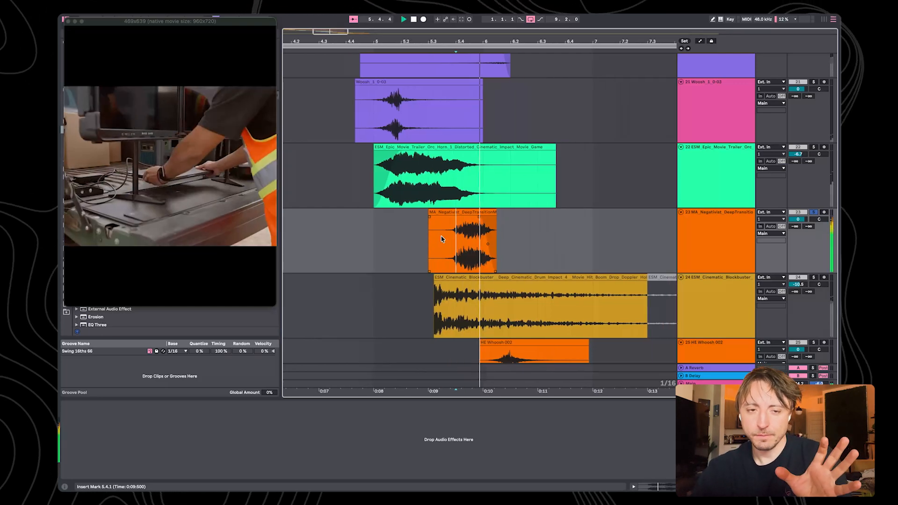
{"action": "scroll", "coordinate": [441, 239], "scroll_direction": "right", "scroll_amount": 2}
Audition the HE Whoosh-002 layer on track 25 and the Epic Trailer Long Riser on track 26, each in solo
{"action": "scroll", "coordinate": [608, 239], "scroll_direction": "down", "scroll_amount": 3}
{"action": "left_click", "coordinate": [812, 238]}
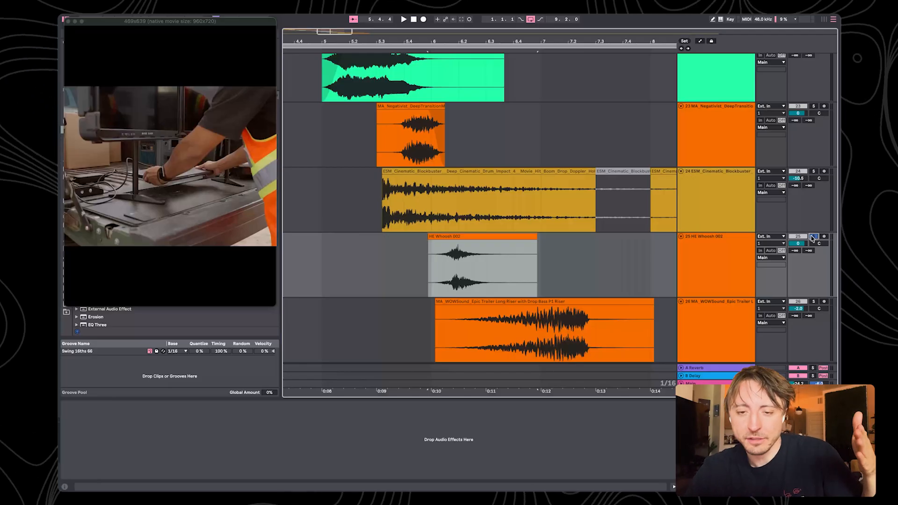
{"action": "key", "text": "space"}
{"action": "left_click", "coordinate": [813, 301]}
{"action": "scroll", "coordinate": [383, 147], "scroll_direction": "down", "scroll_amount": 3}
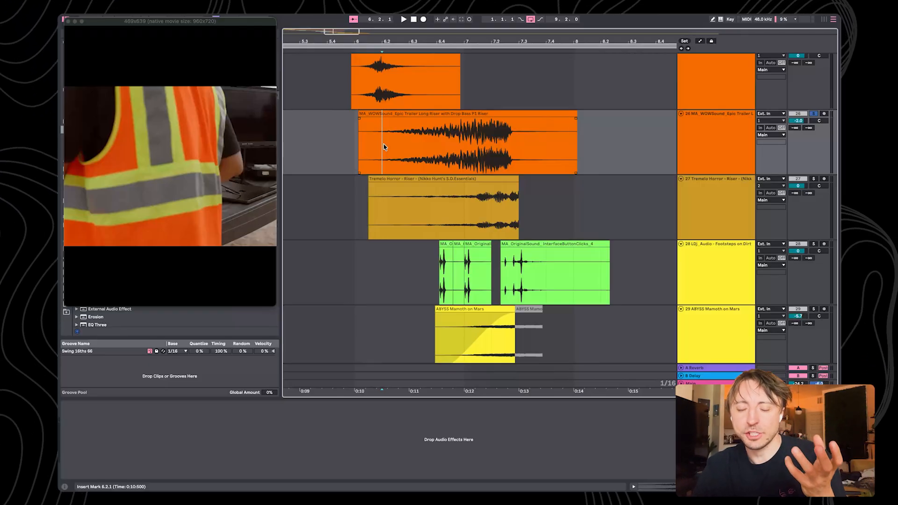
{"action": "key", "text": "space"}
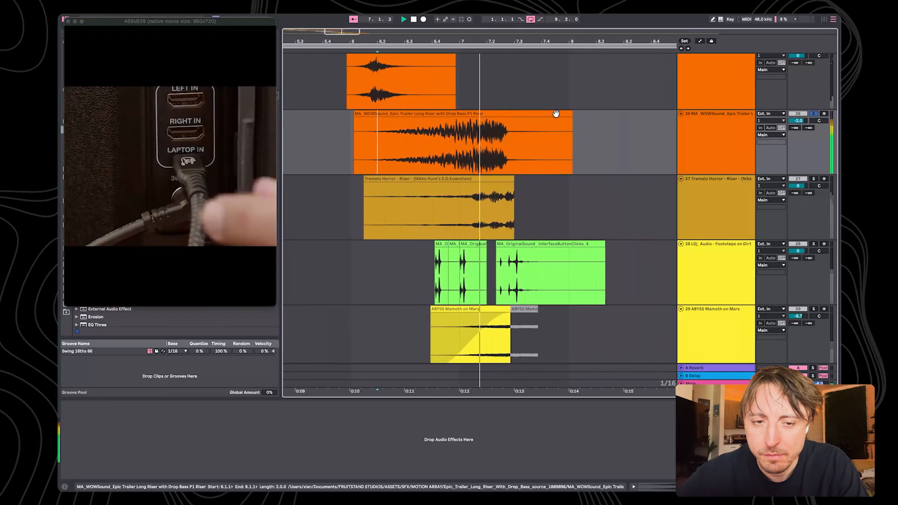
Audition the layers on tracks 27 to 29 in solo: Tremelo Horror riser, interface button clicks, and ABYSS Mamoth on Mars
{"action": "left_click", "coordinate": [461, 216]}
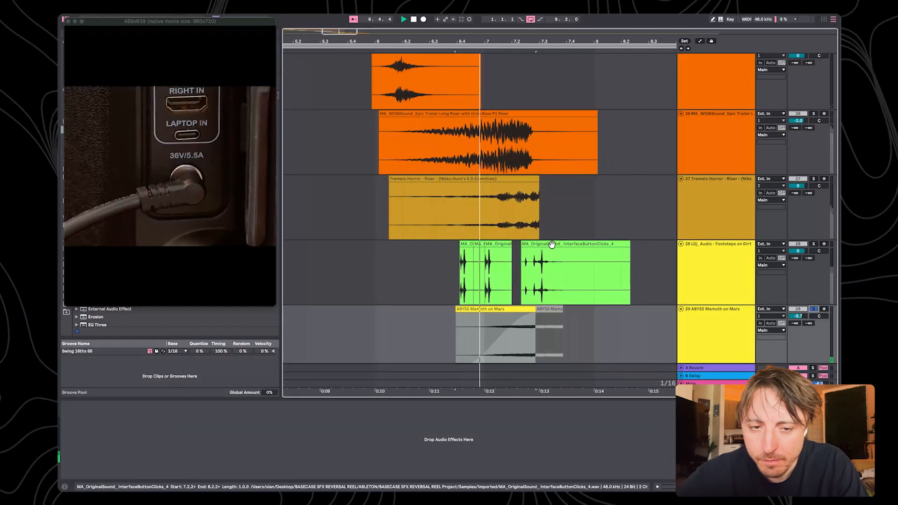
{"action": "scroll", "coordinate": [552, 245], "scroll_direction": "down", "scroll_amount": 2}
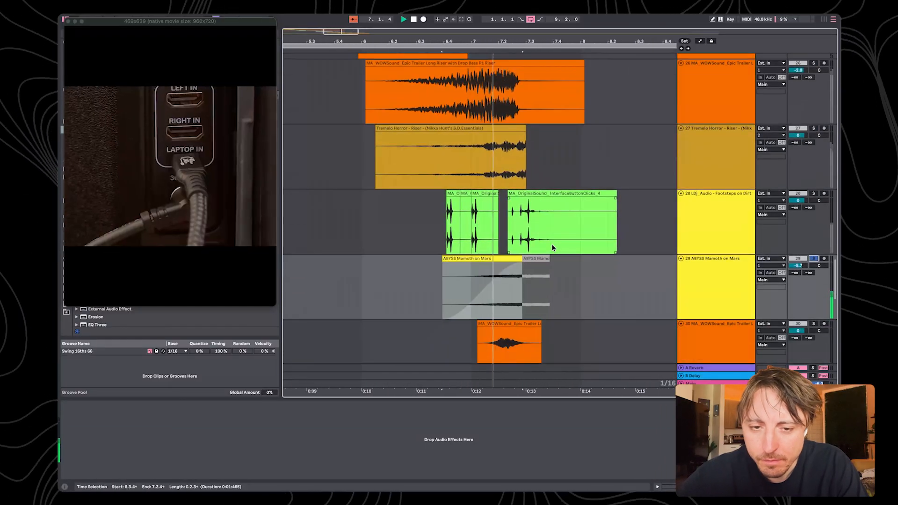
{"action": "left_click", "coordinate": [398, 242]}
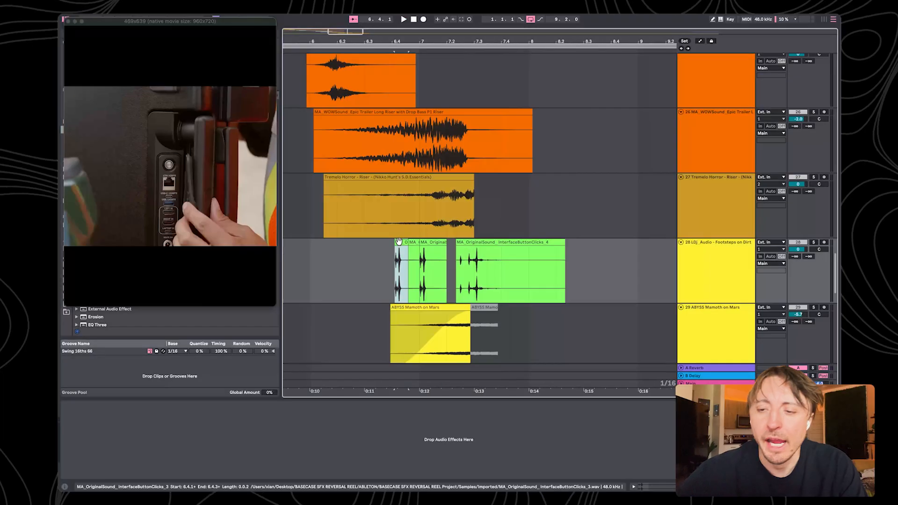
{"action": "left_click", "coordinate": [813, 242]}
{"action": "key", "text": "space"}
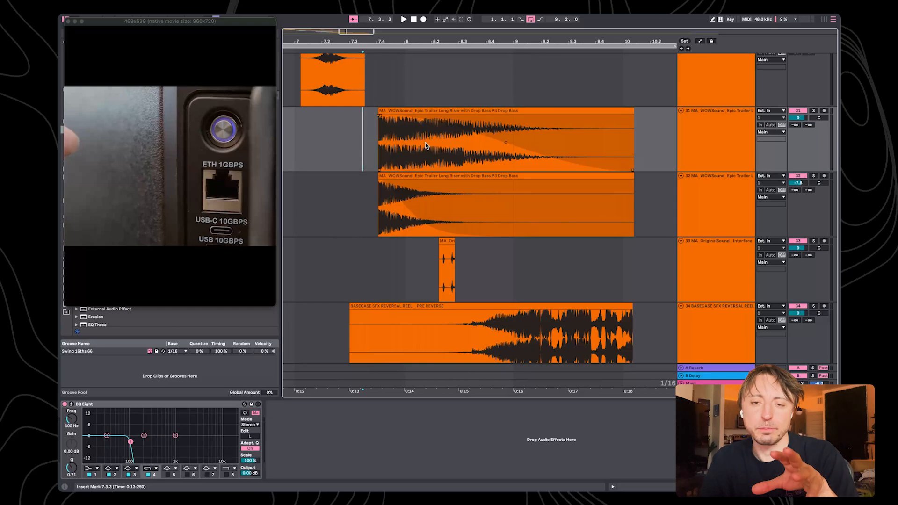
Inspect the two Drop Bass clips on tracks 31 and 32 with their effect chains, and the InterfaceButtonClicks_4 clip on track 33
{"action": "left_click", "coordinate": [425, 111]}
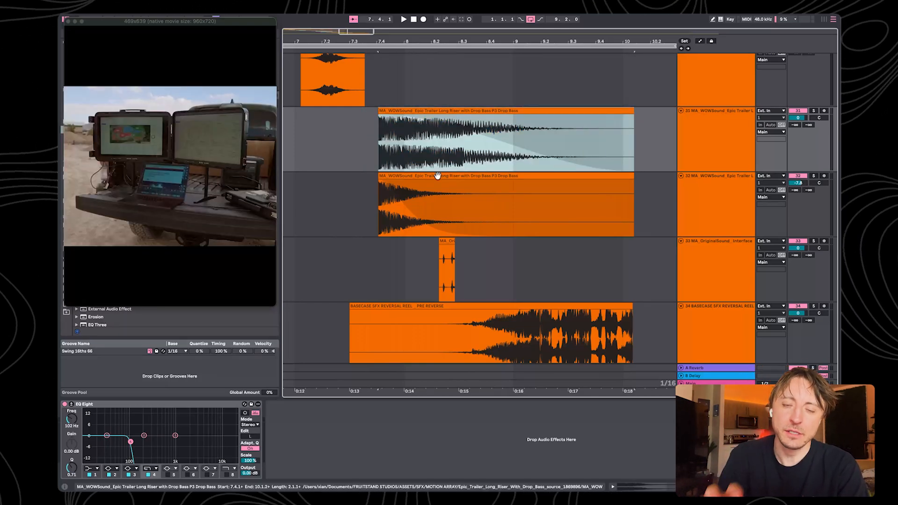
{"action": "left_click", "coordinate": [437, 176]}
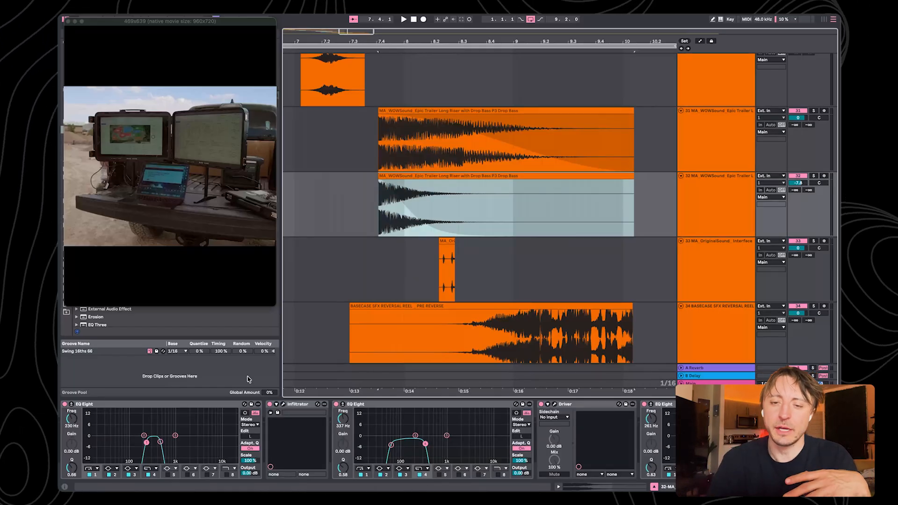
{"action": "left_click", "coordinate": [447, 243]}
Audition the two Drop Bass layers and the interface button clicks on tracks 31 to 33, each in solo, and release the solo
{"action": "scroll", "coordinate": [447, 241], "scroll_direction": "down", "scroll_amount": 2}
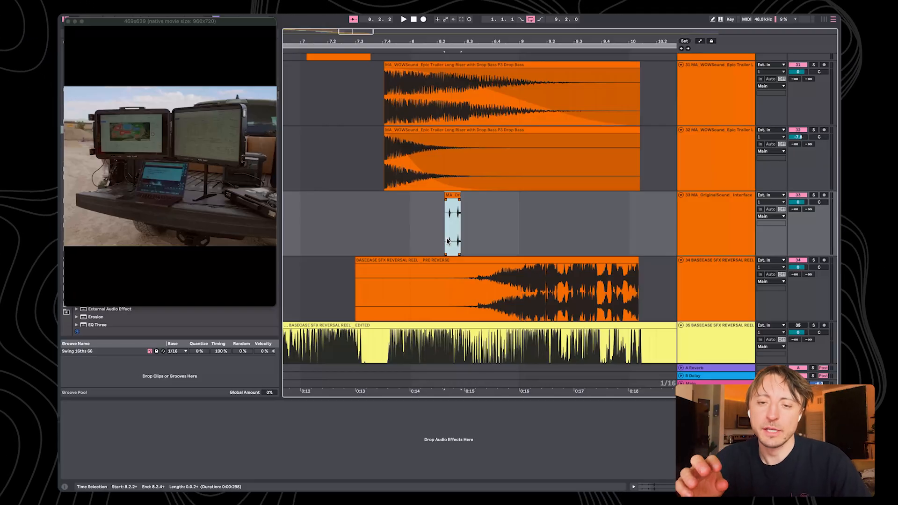
{"action": "key", "text": "space"}
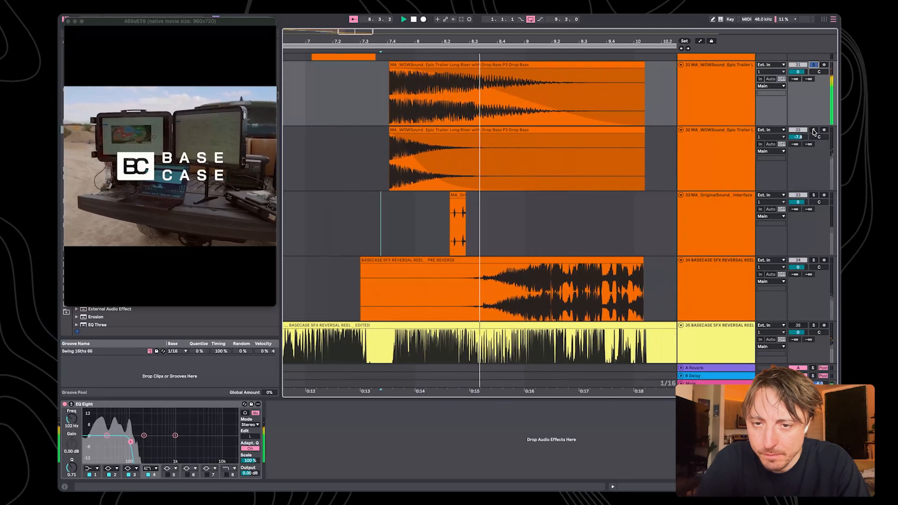
{"action": "left_click", "coordinate": [813, 131]}
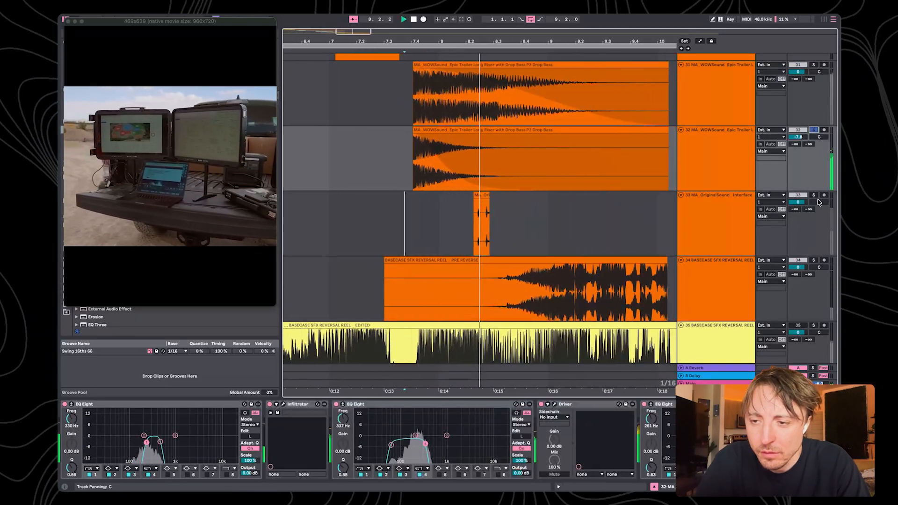
{"action": "left_click", "coordinate": [813, 195]}
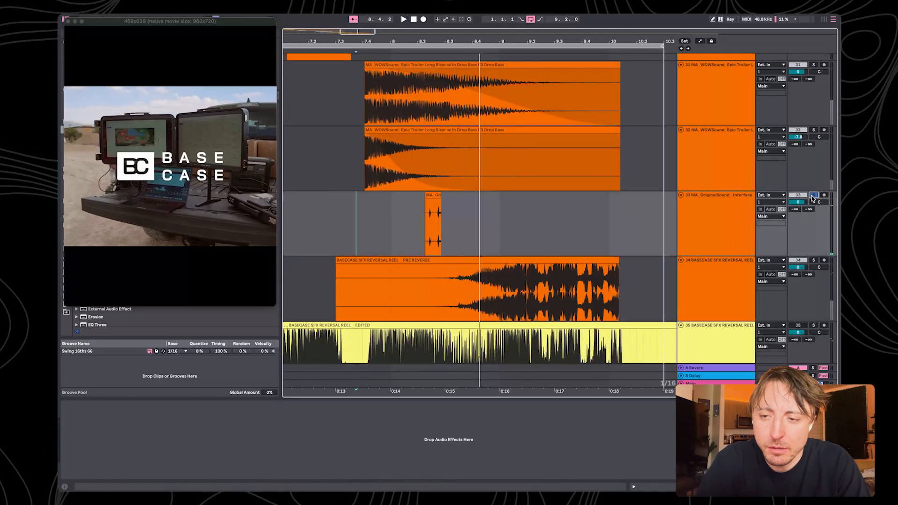
{"action": "left_click", "coordinate": [812, 195]}
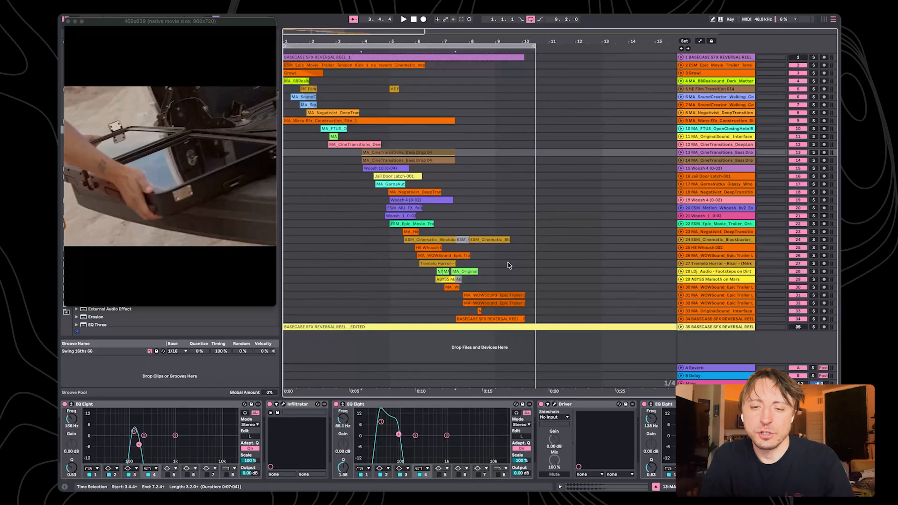
Select the stack of layered clips from the timeline start, then unfold track 34 and select its BASECASE SFX REVERSAL REEL _ PRE REVERSE clip
{"action": "left_click_drag", "start_coordinate": [488, 66], "coordinate": [231, 339]}
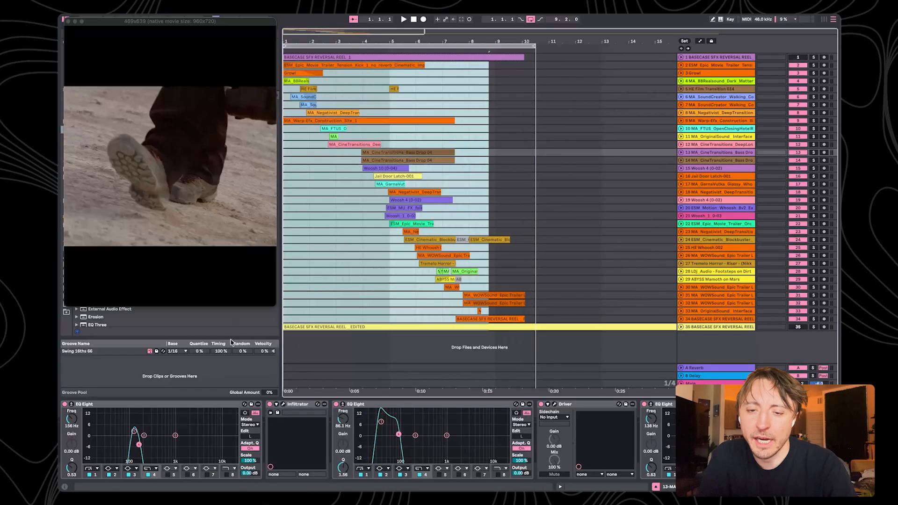
{"action": "left_click", "coordinate": [681, 319]}
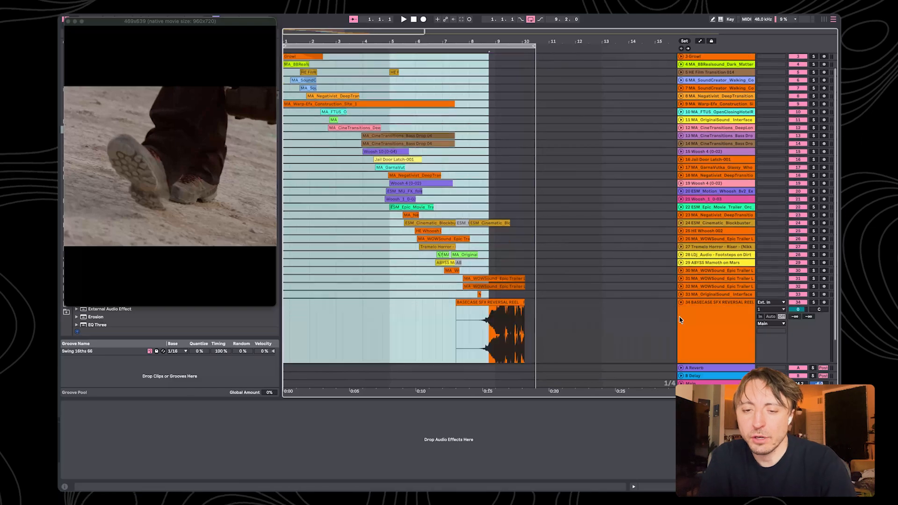
{"action": "left_click", "coordinate": [488, 310]}
{"action": "left_click", "coordinate": [487, 303]}
{"action": "left_click_drag", "start_coordinate": [476, 41], "coordinate": [476, 84]}
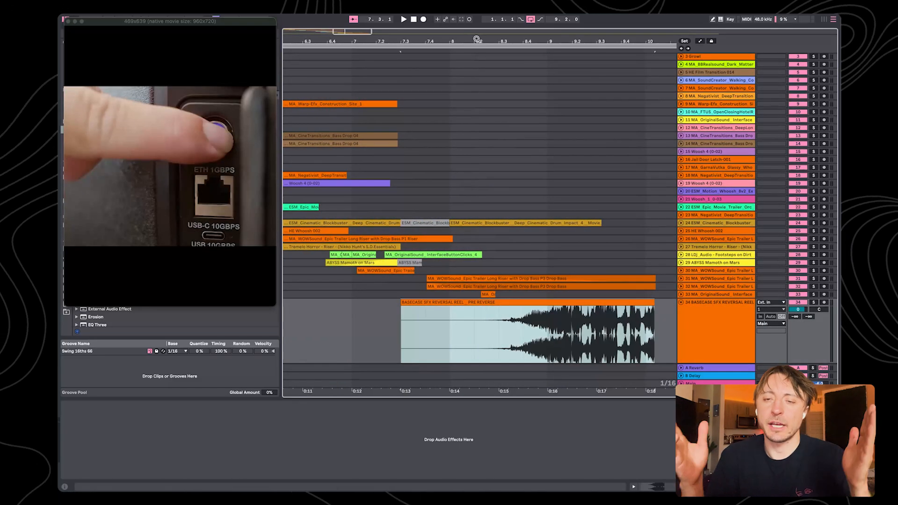
Audition the PRE REVERSE clip on track 34 in solo from 8.3.4
{"action": "left_click", "coordinate": [517, 358]}
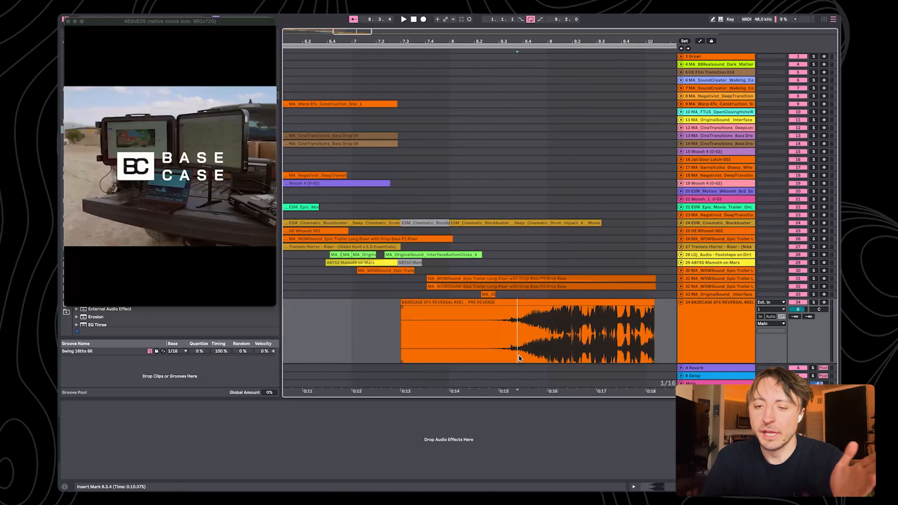
{"action": "left_click", "coordinate": [813, 302]}
{"action": "key", "text": "space"}
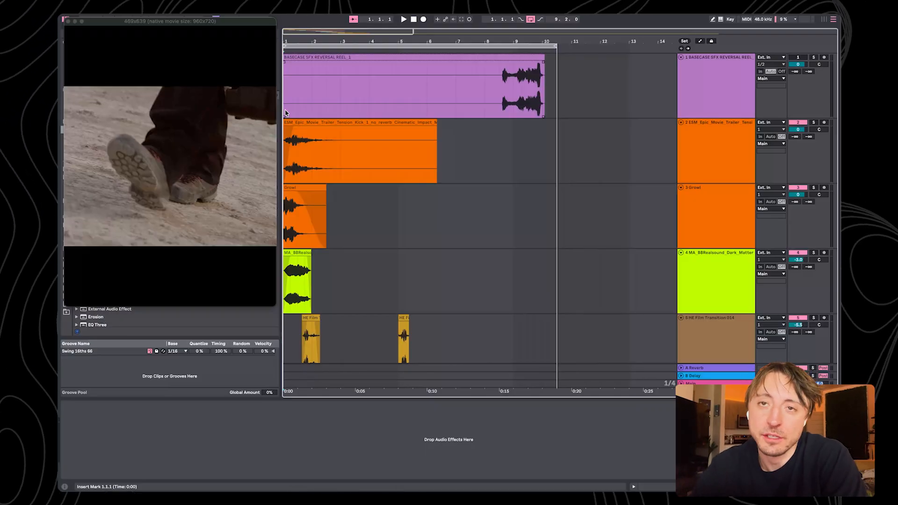
{"action": "scroll", "coordinate": [286, 112], "scroll_direction": "down", "scroll_amount": 15}
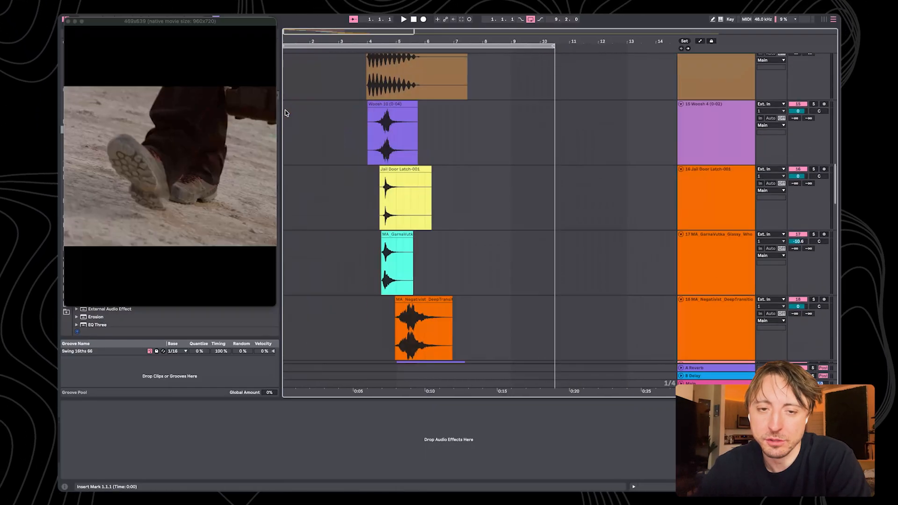